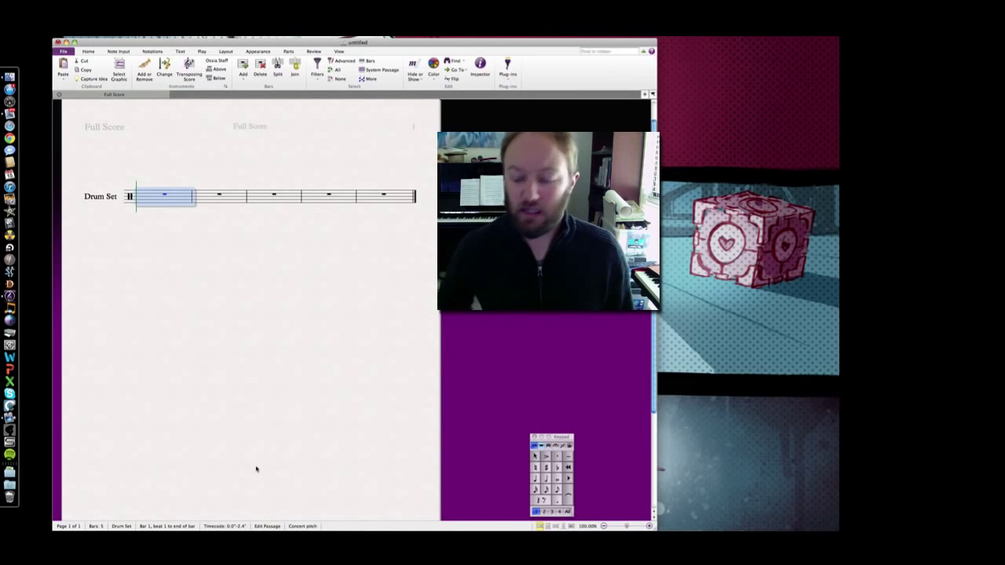
Place an eighth note on G5, just above the staff, at beat 1 of bar 1 in the Drum Set staff
click(297, 338)
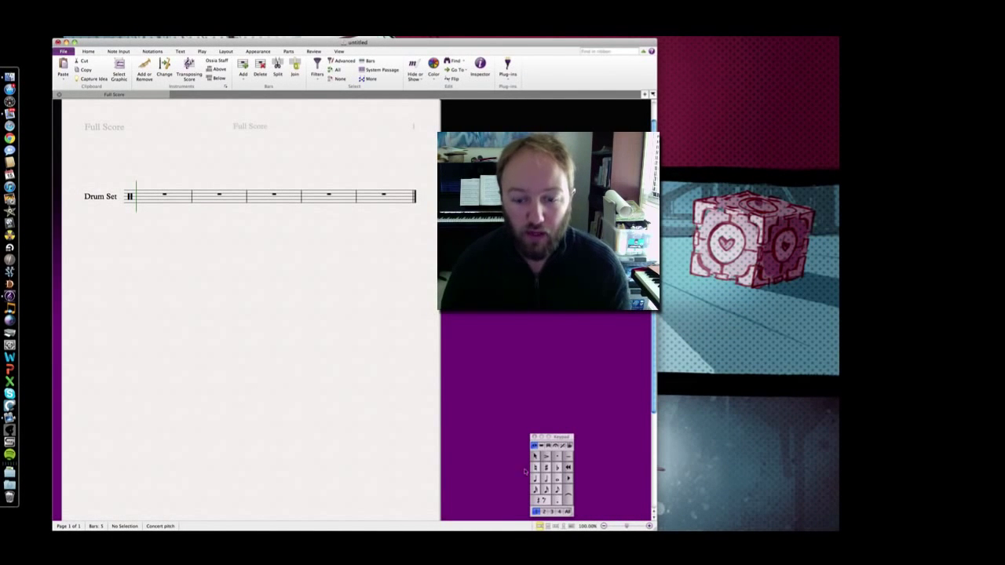
click(558, 489)
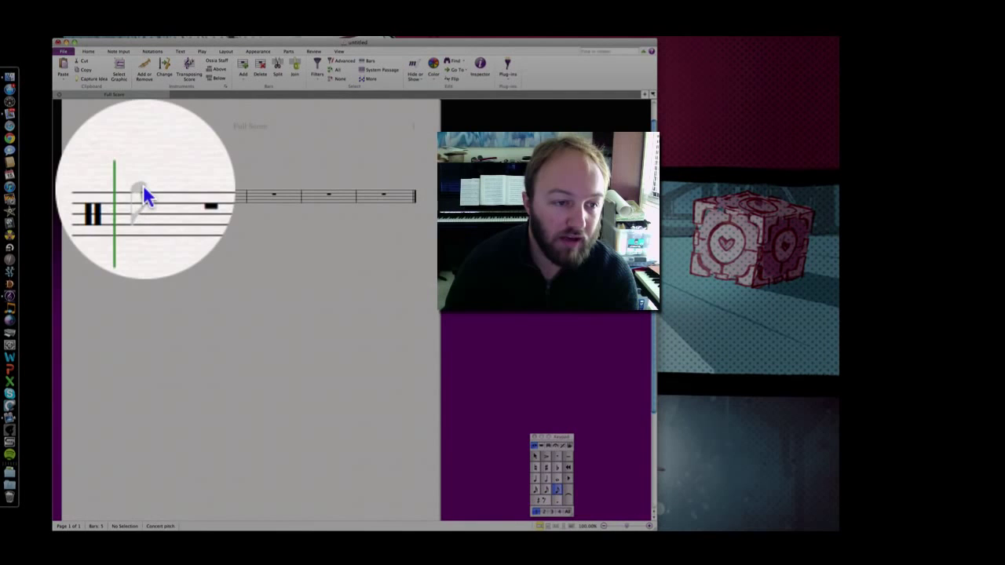
click(143, 191)
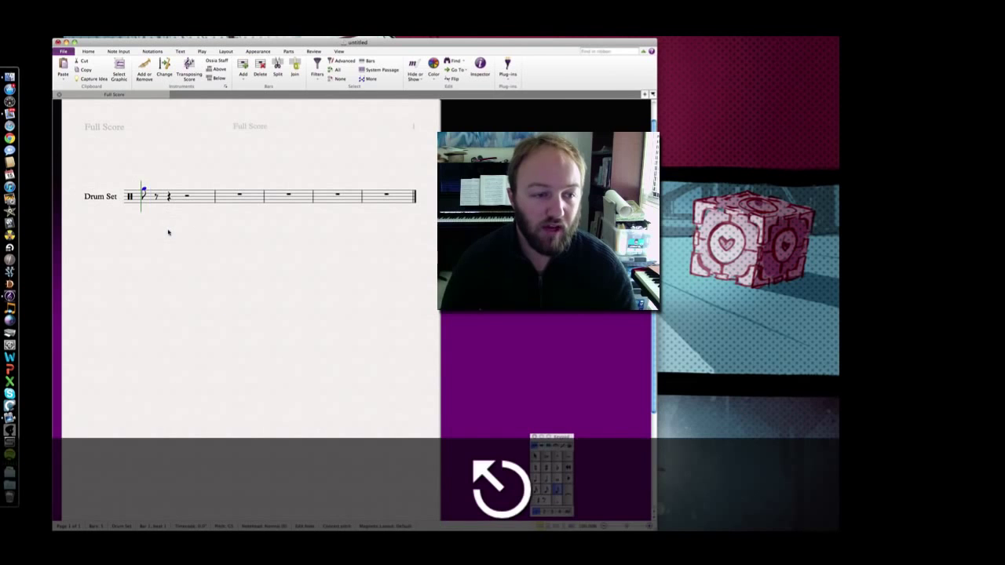
Try several notehead styles on the first note, including cross, slash, triangle and normal
click(144, 189)
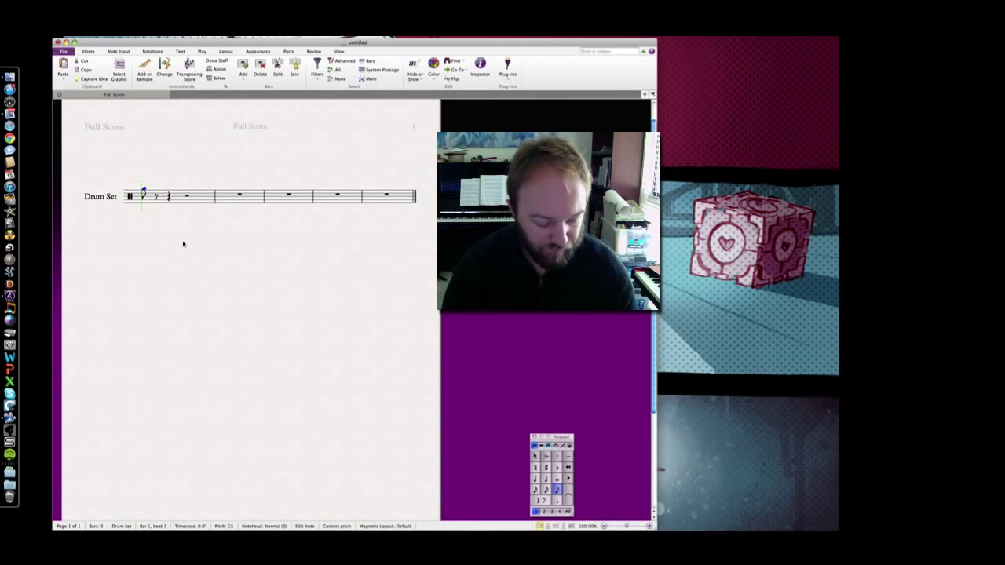
key(alt+shift+i)
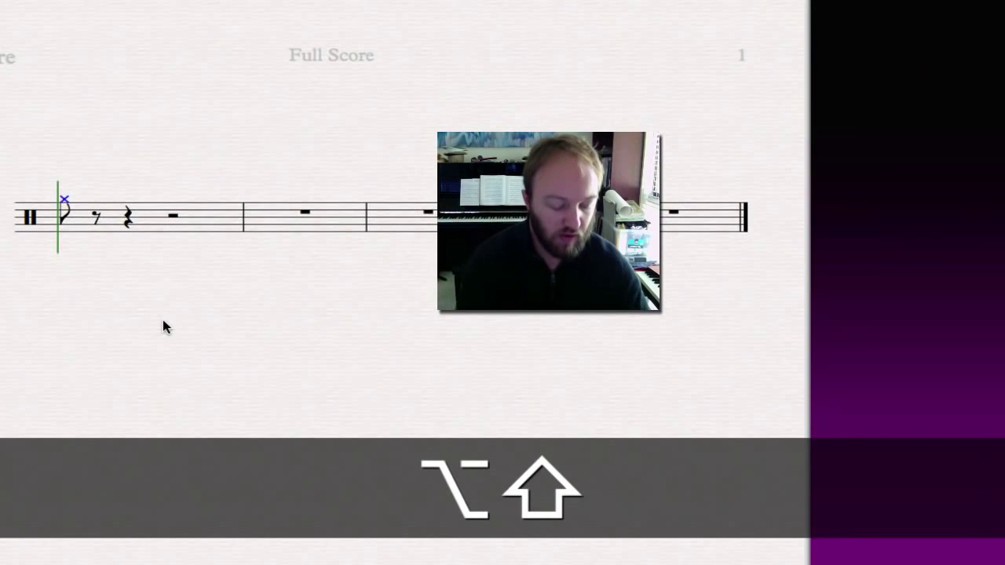
key(alt+shift+2)
key(alt+shift+3)
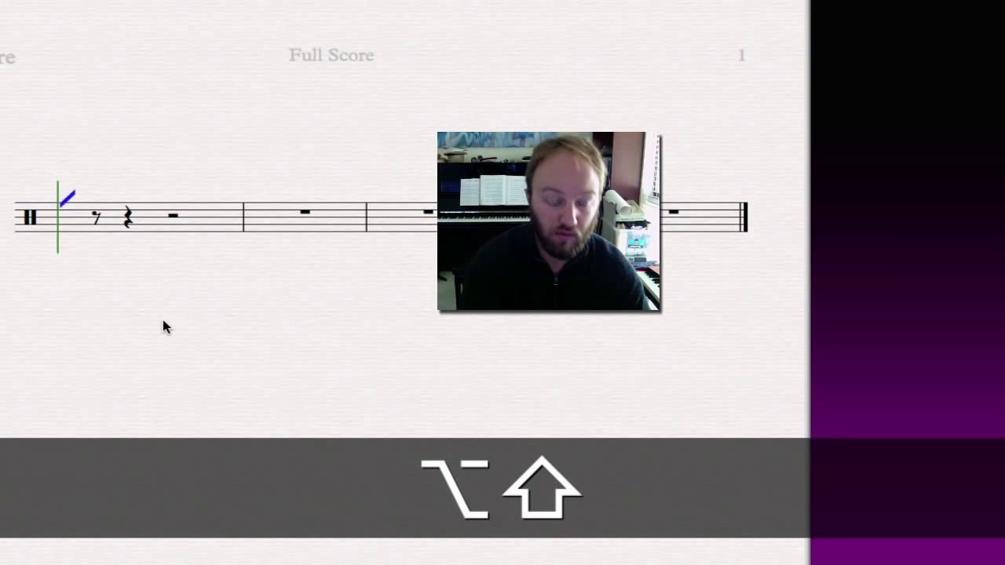
key(alt+shift+4)
key(alt+shift+5)
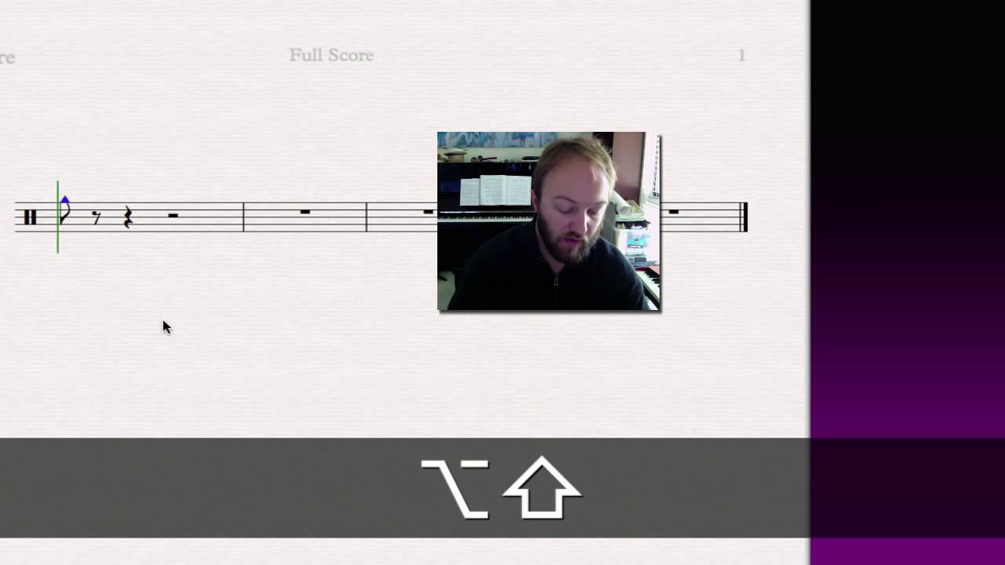
key(alt+shift+6)
key(alt+shift+0)
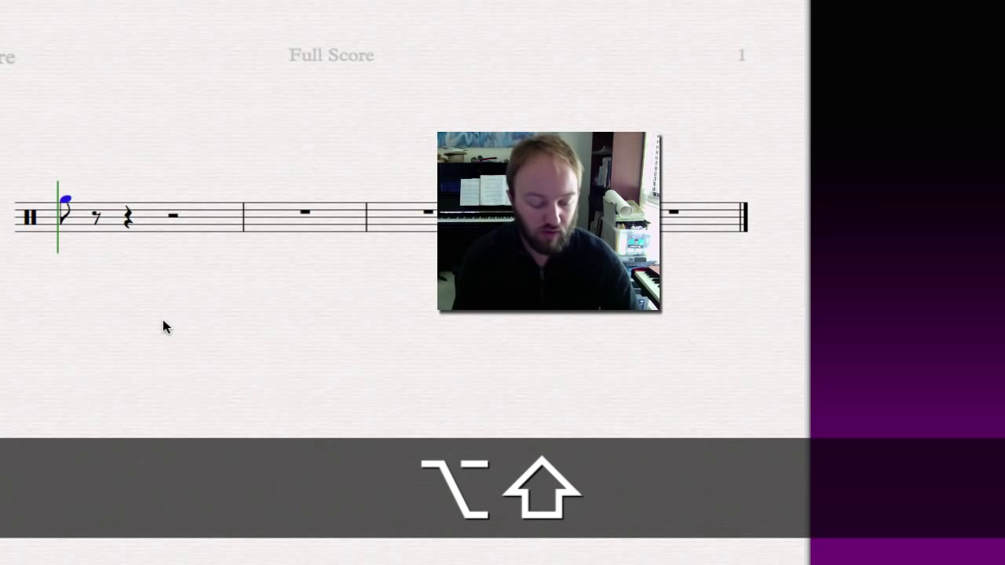
key(alt+shift+6)
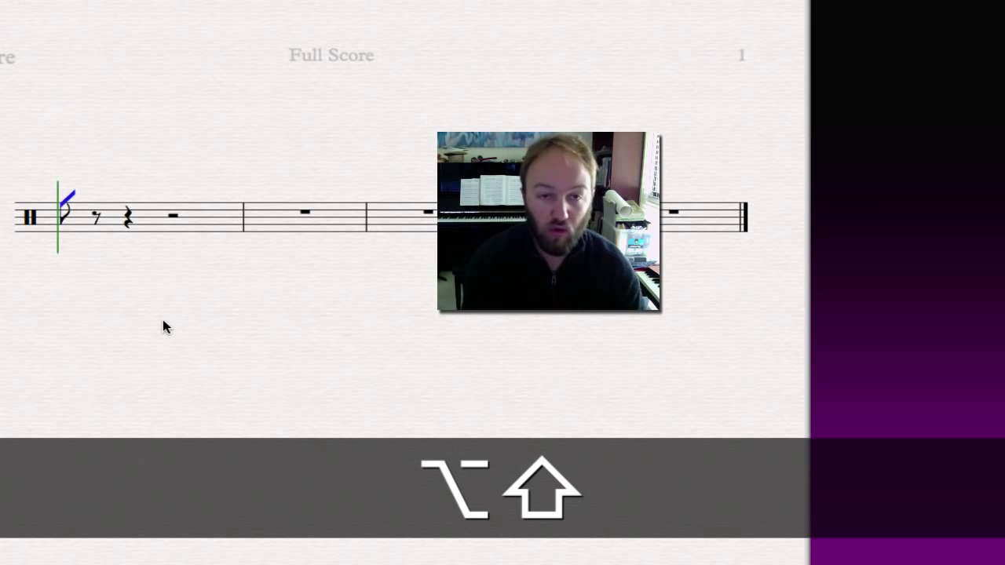
Give the first note a cross notehead and repeat it until bar 1 holds eight eighth notes
key(alt+shift+1)
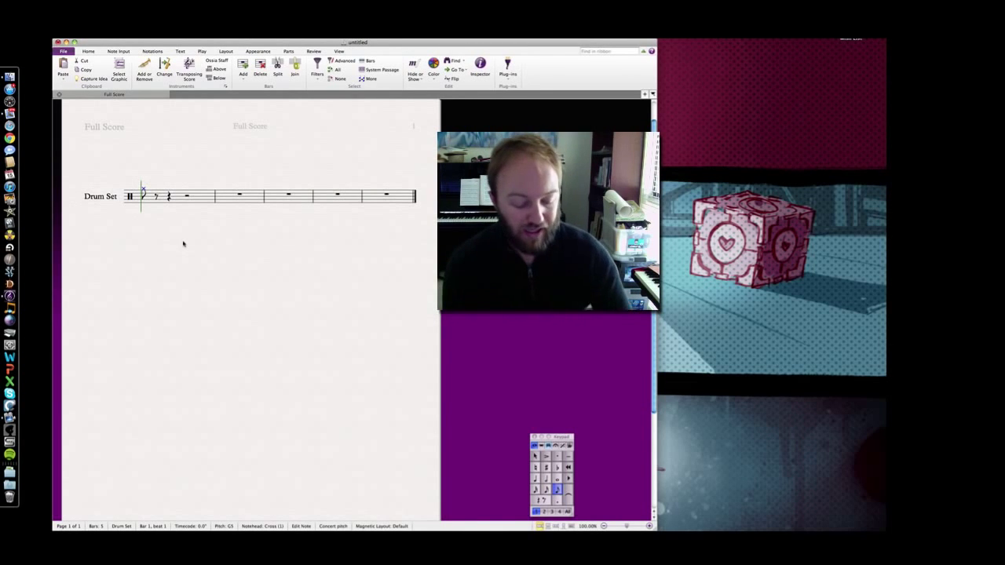
key(r)
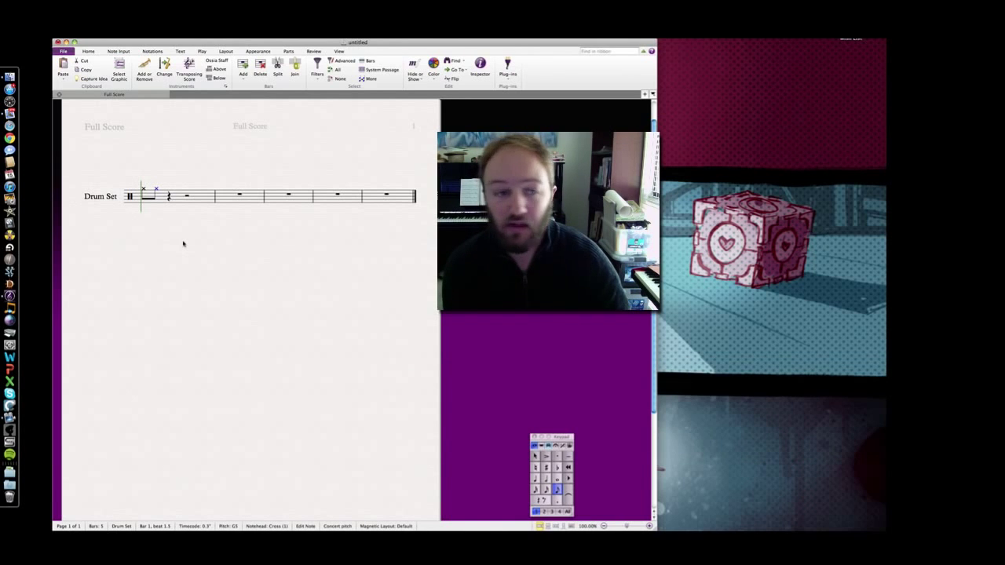
key(r)
key(r)
key(r)
key(r)
key(r)
key(r)
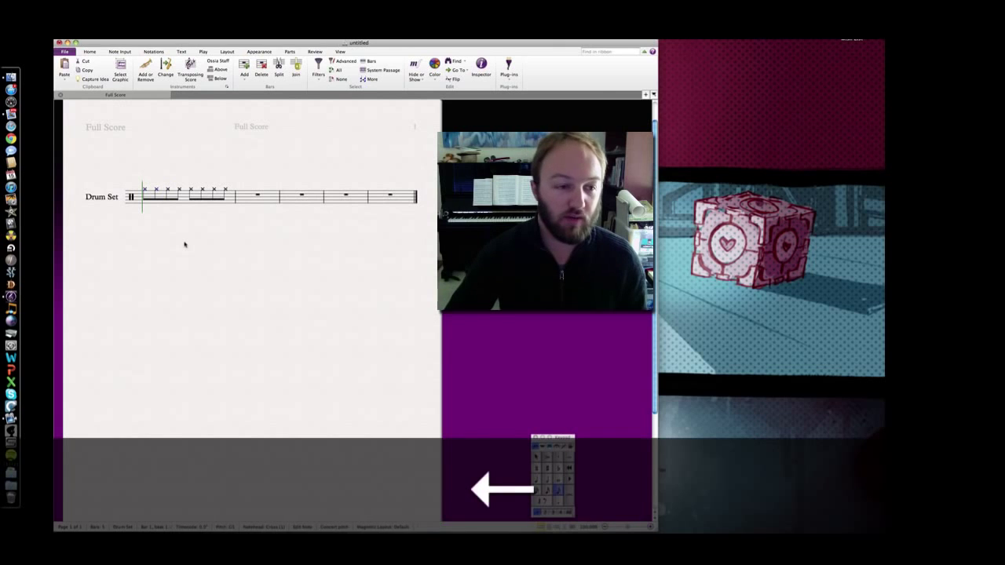
Try adding a note a fifth above the cross note on beat 2 of bar 1, and undo it
click(168, 189)
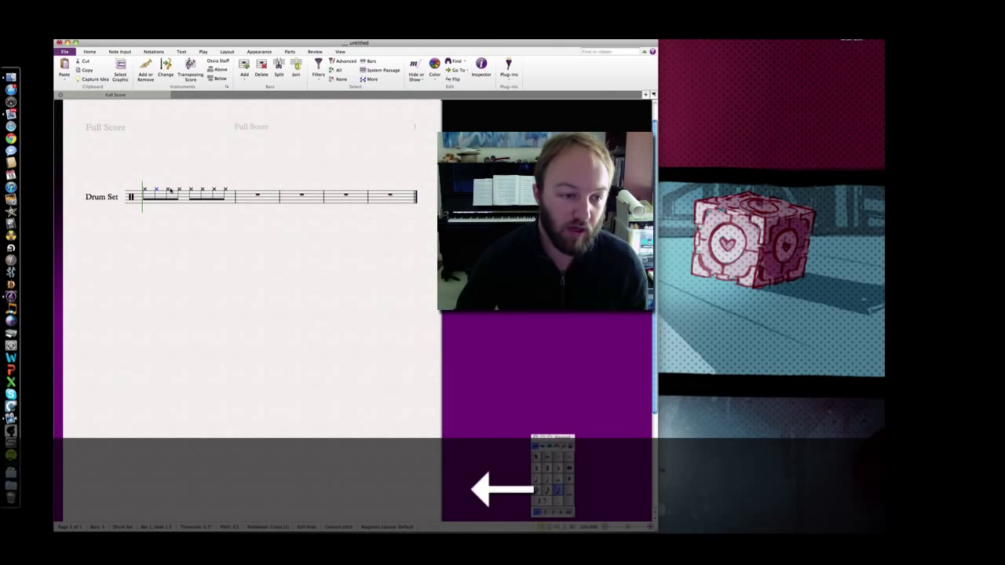
click(168, 190)
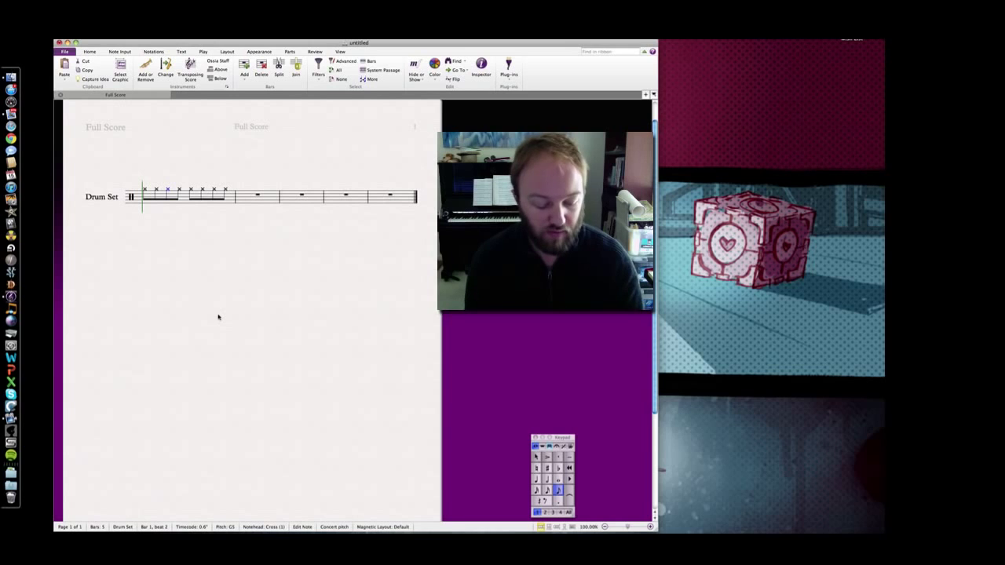
key(5)
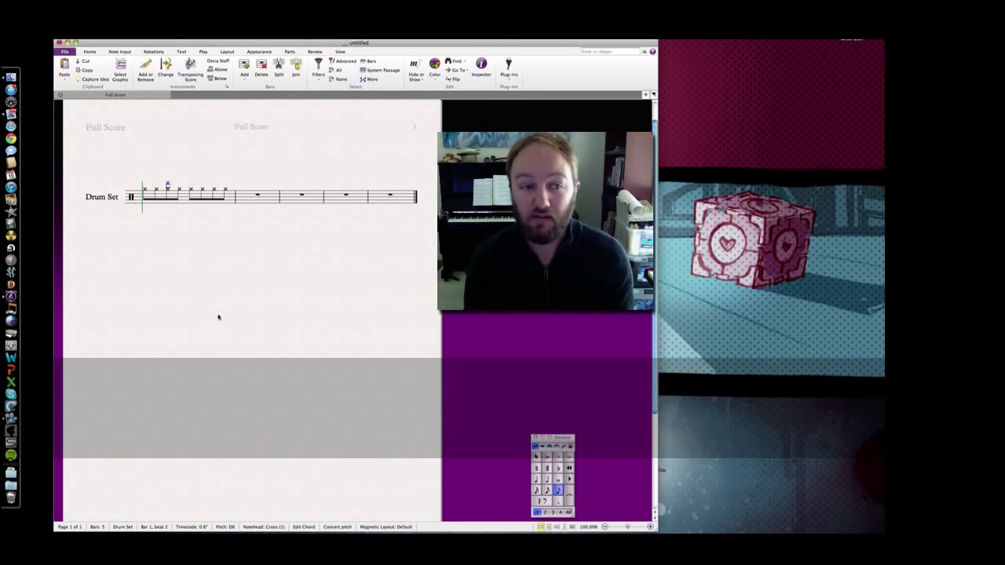
key(super+z)
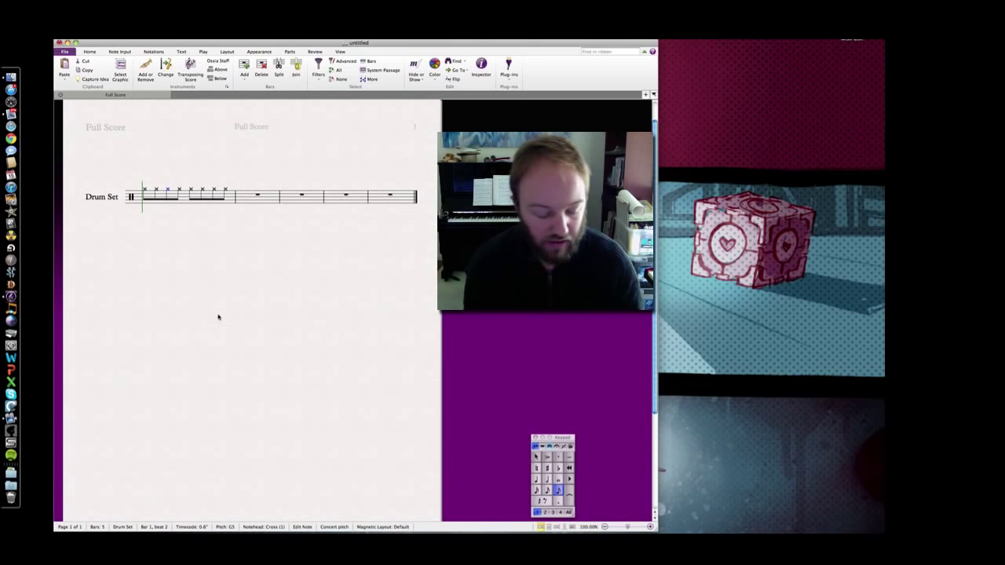
Add a note a fifth below the cross note on beat 2 of bar 1 and give it a normal notehead
key(shift)
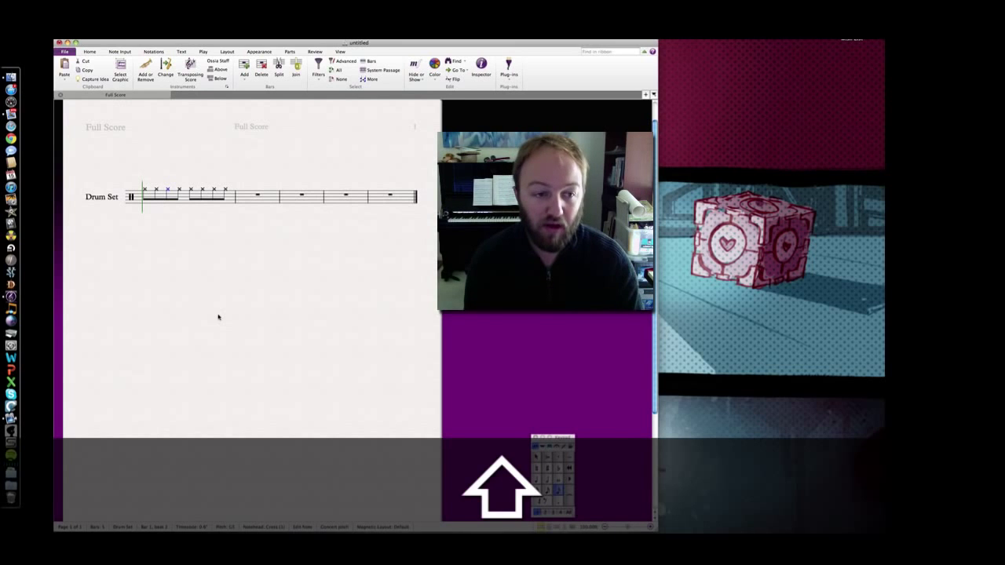
key(shift+5)
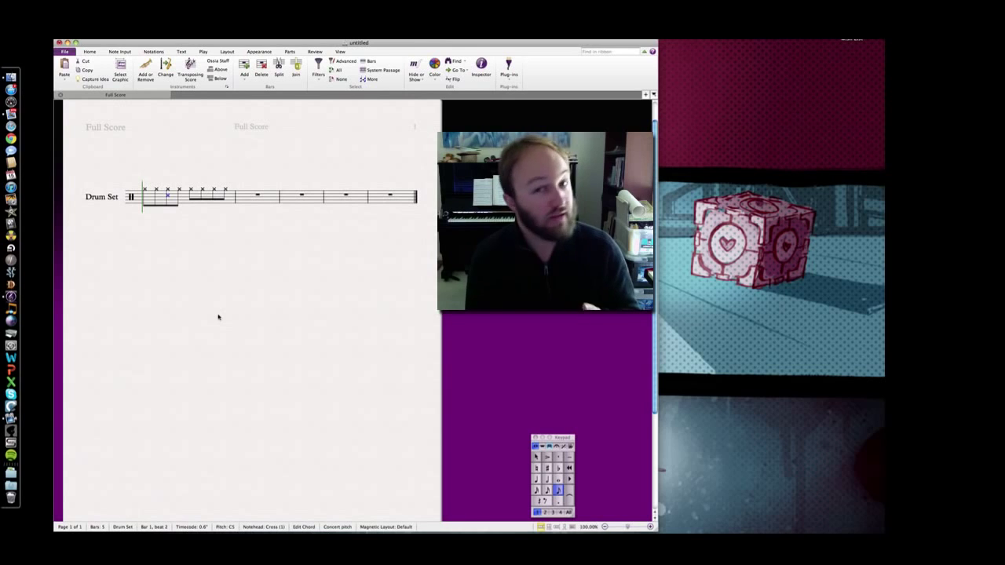
key(alt)
key(alt+shift)
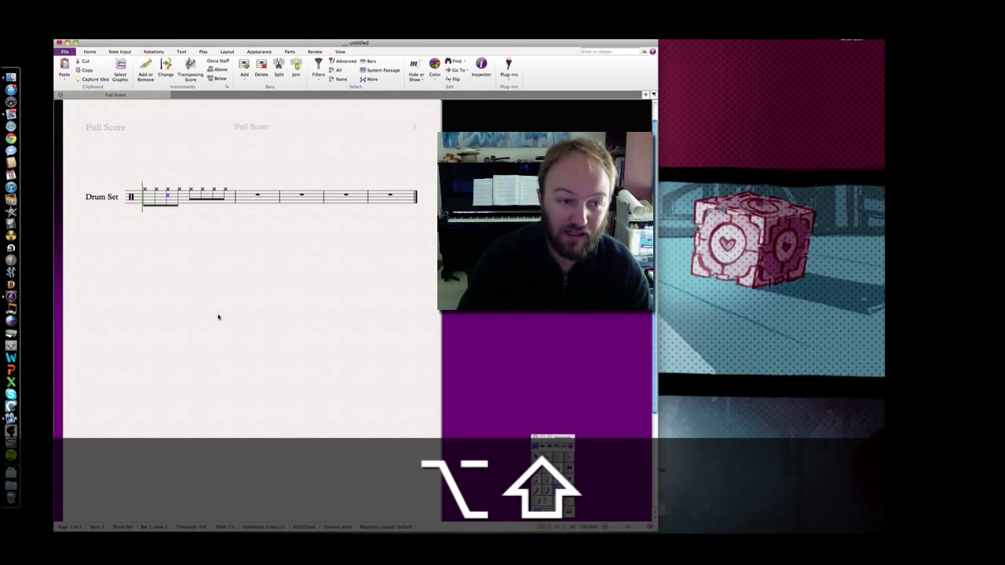
key(alt+shift+comma)
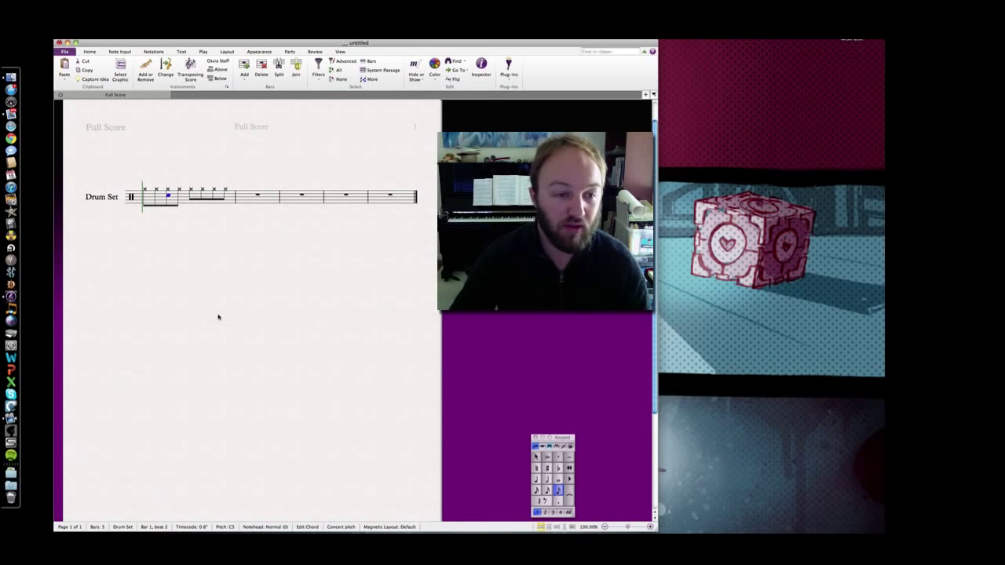
Add a note a fifth below the cross note on beat 4 of bar 1 and give it a normal notehead
key(Right)
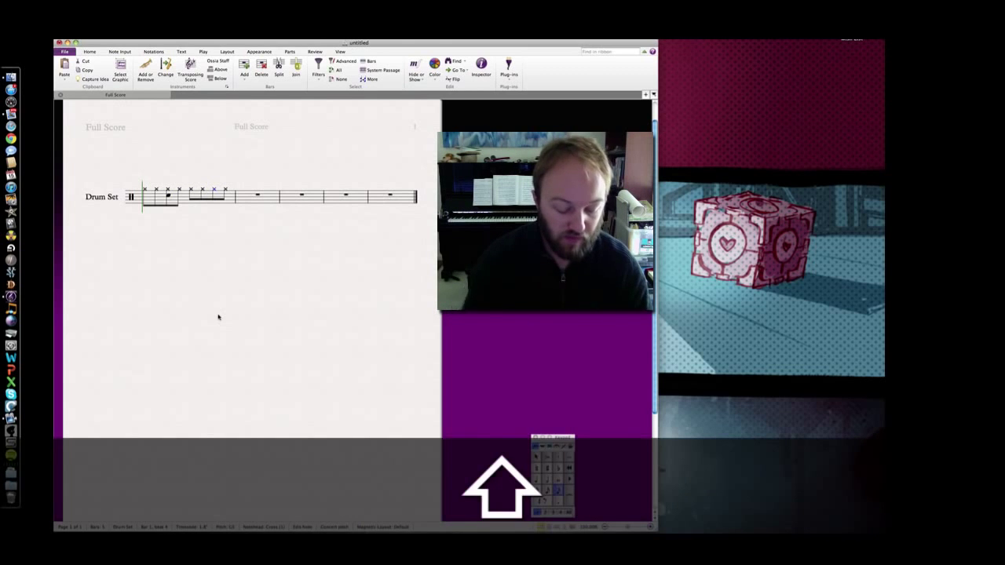
key(shift+5)
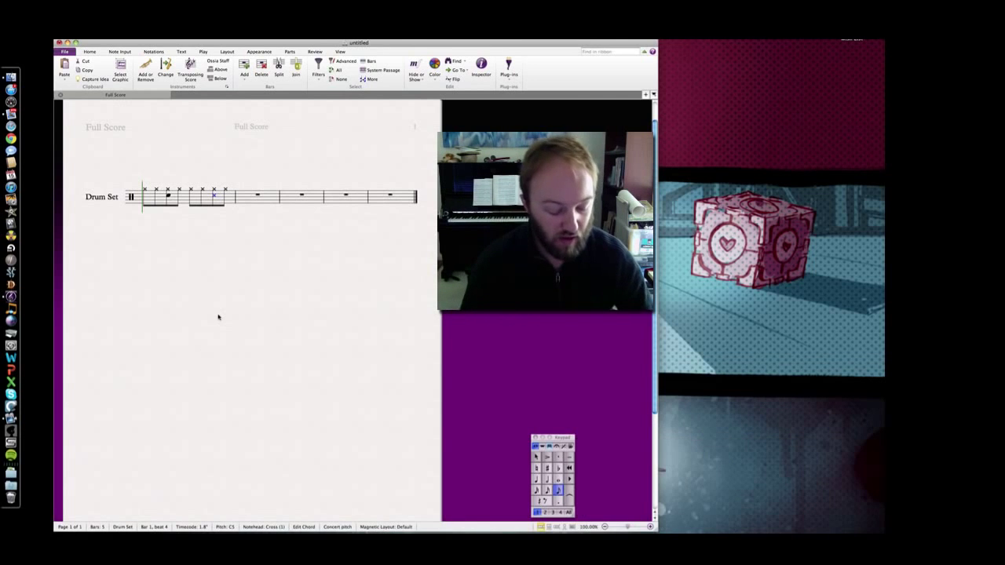
key(alt+shift)
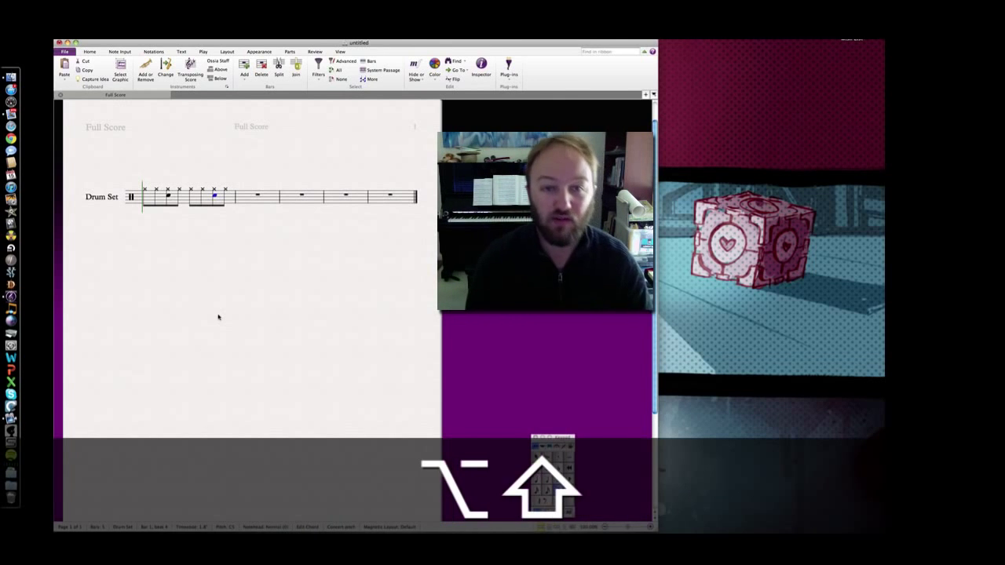
key(alt+shift+0)
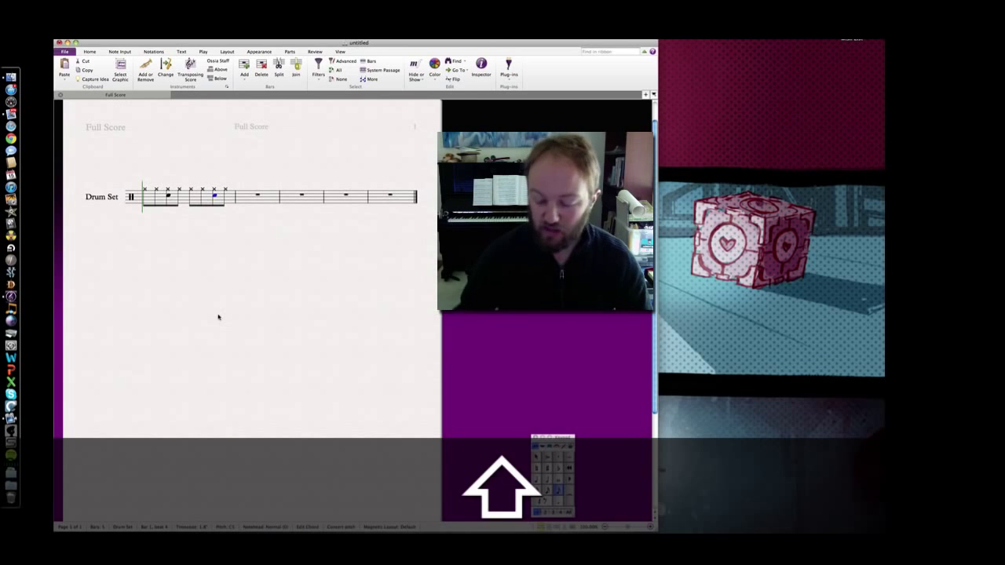
Play the drum pattern back from the first note of bar 1 with the volume raised, and clear the selection
click(145, 190)
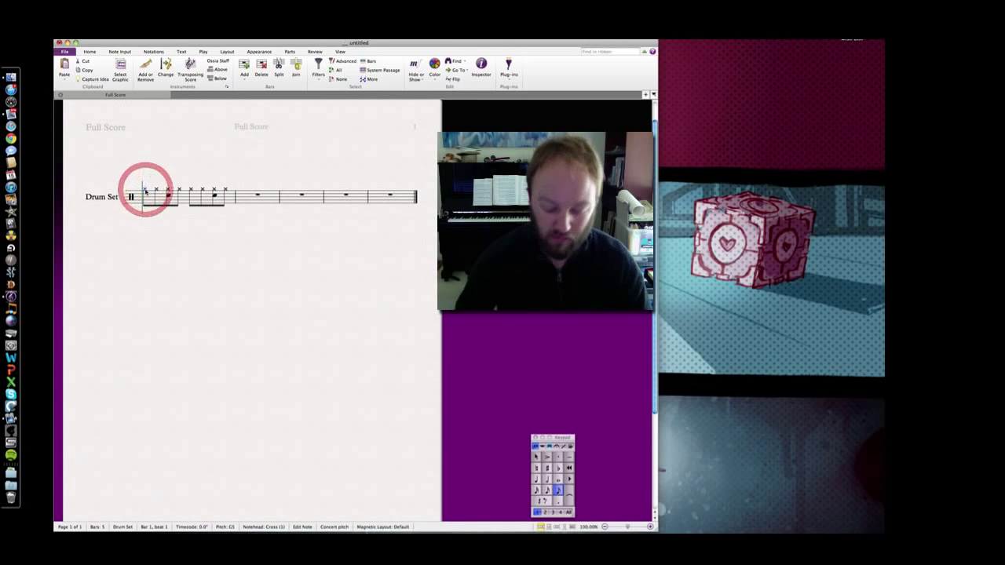
key(XF86AudioRaiseVolume)
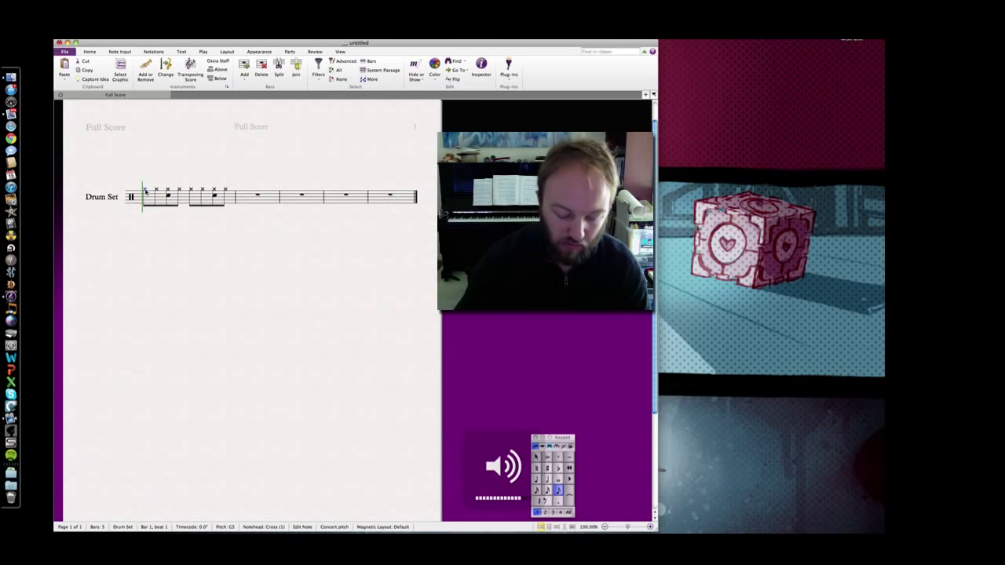
key(p)
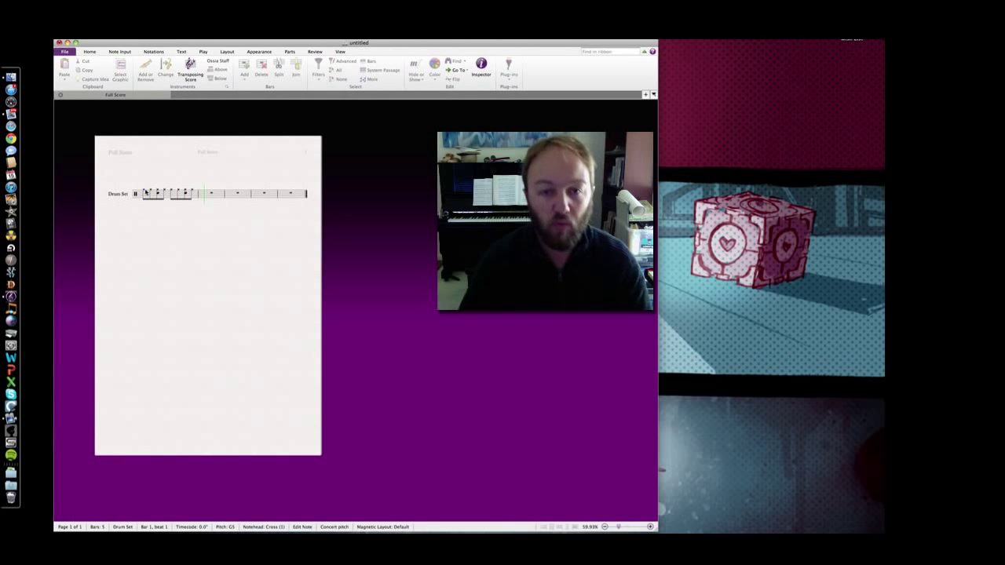
key(space)
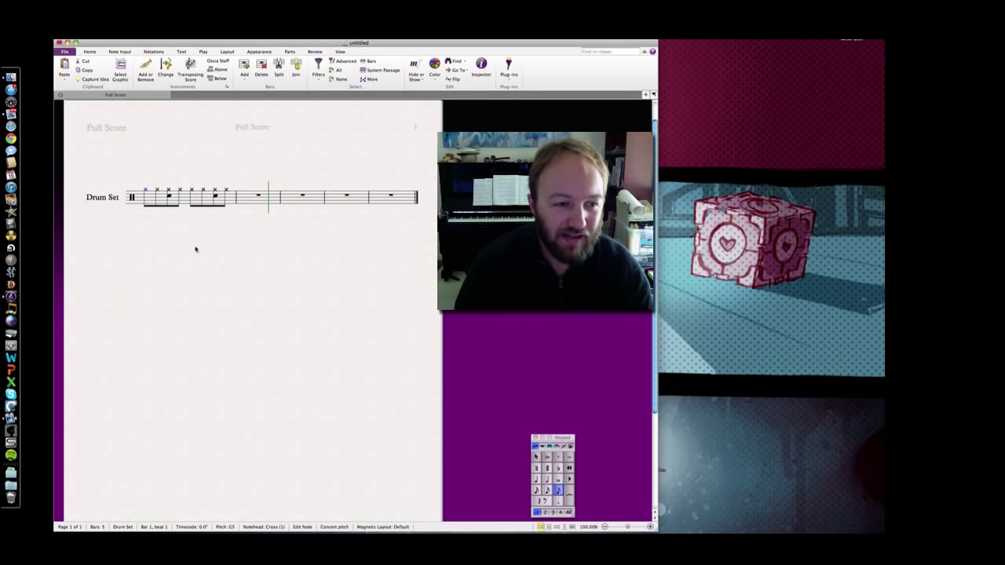
key(Escape)
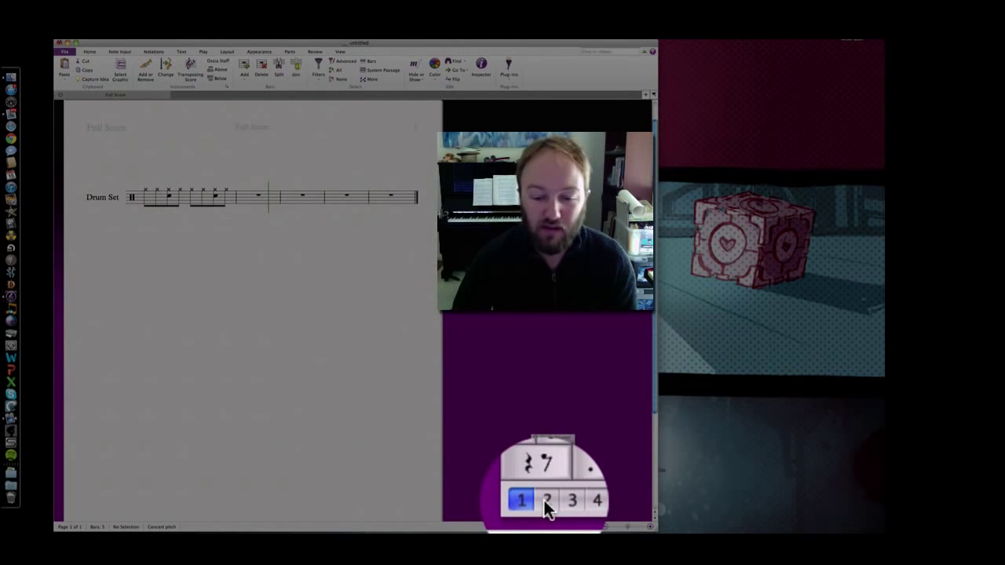
Enter voice 2 quarter notes on F4, in the lowest staff space, at beats 1 and 3 of bar 1
click(546, 500)
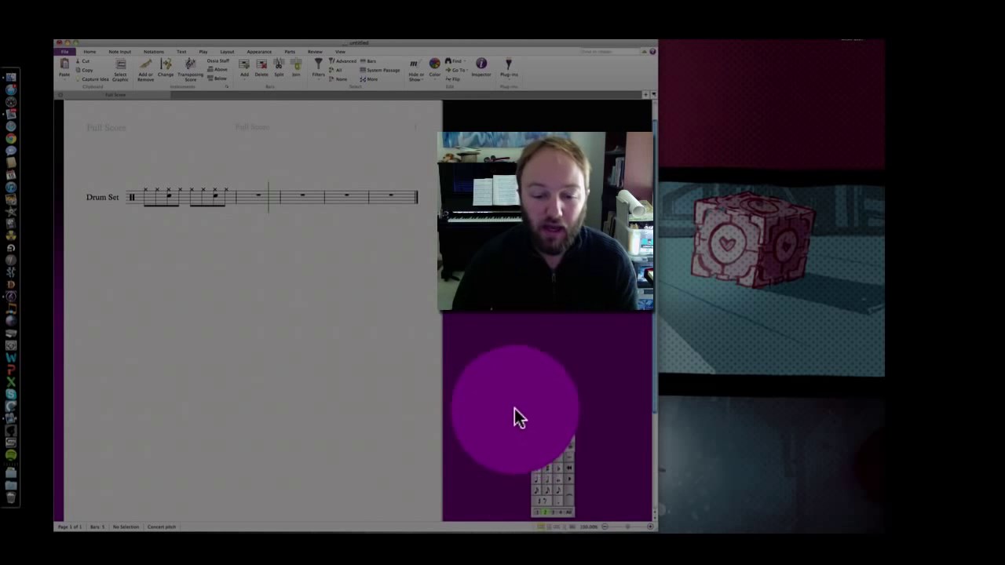
click(536, 480)
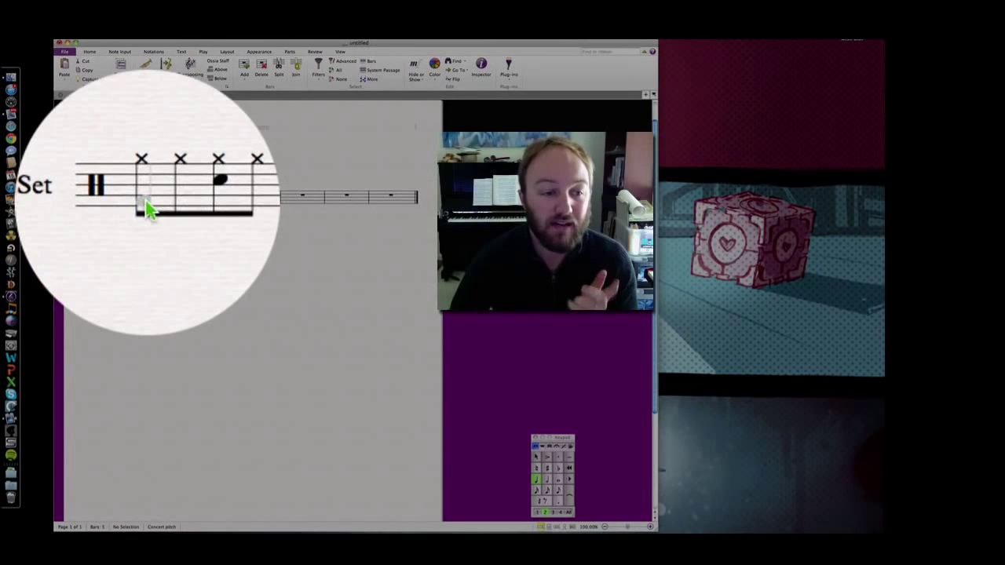
click(145, 202)
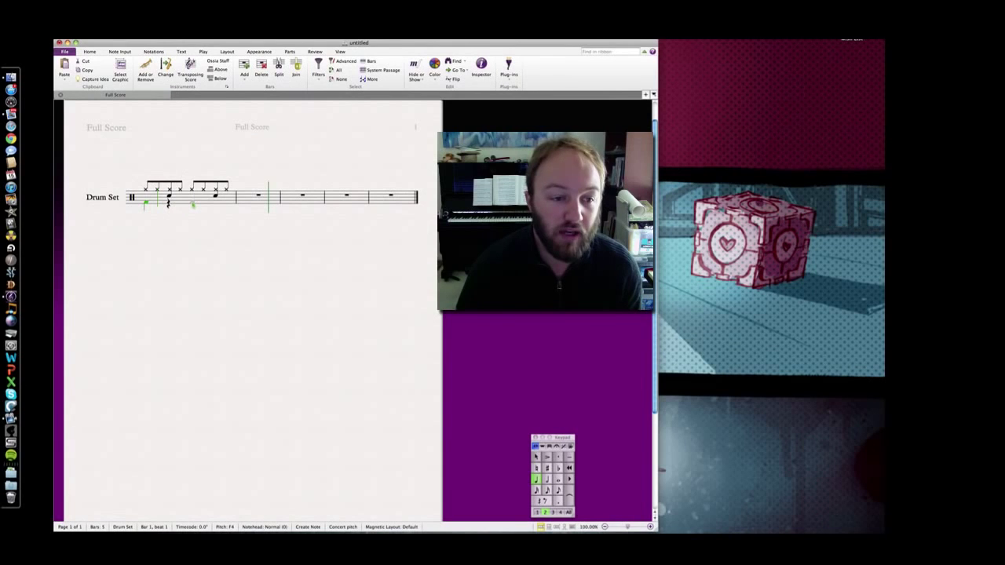
click(194, 204)
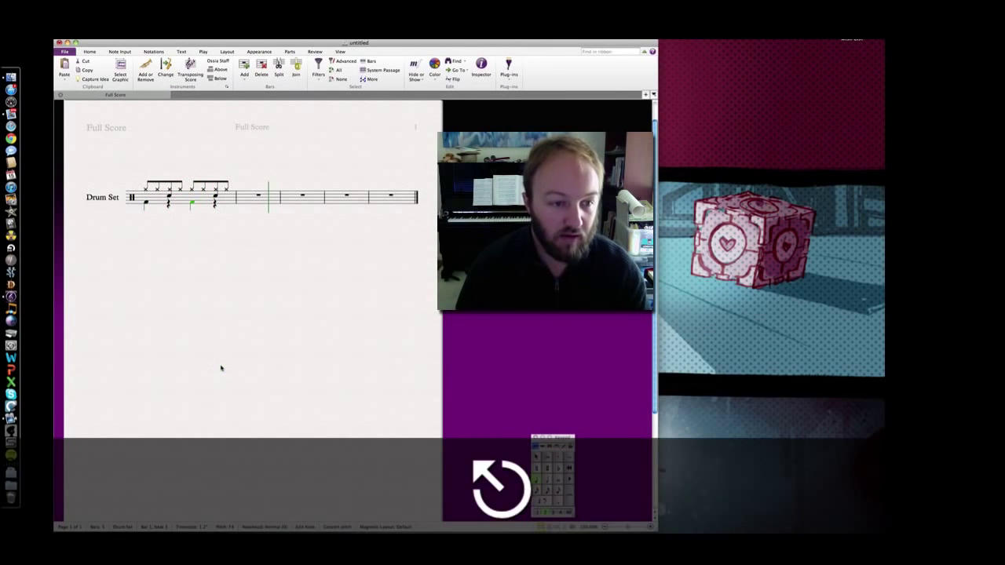
key(Escape)
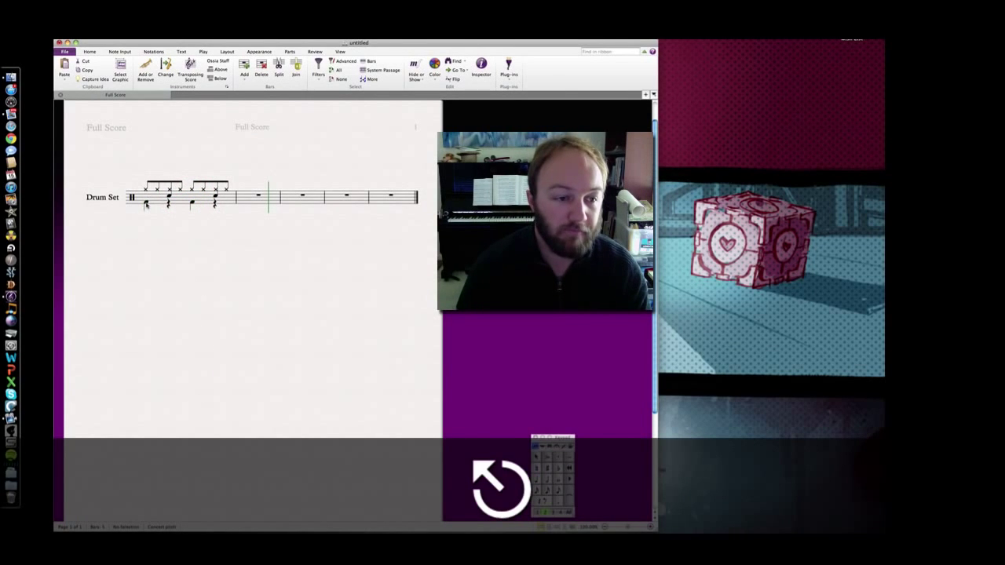
Play the drum groove back from the voice 2 note on beat 1 of bar 1, and stop playback in bar 2
click(145, 204)
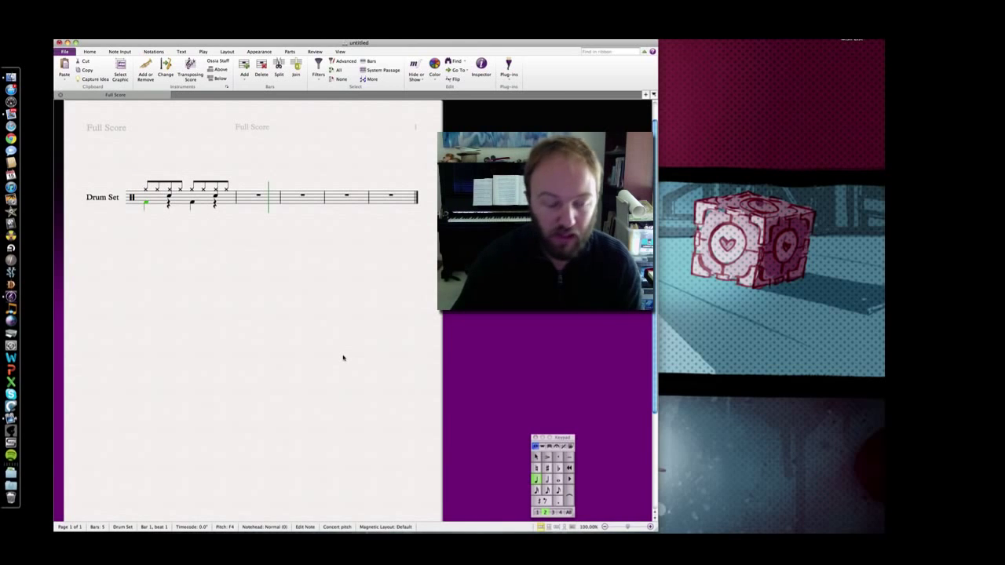
key(p)
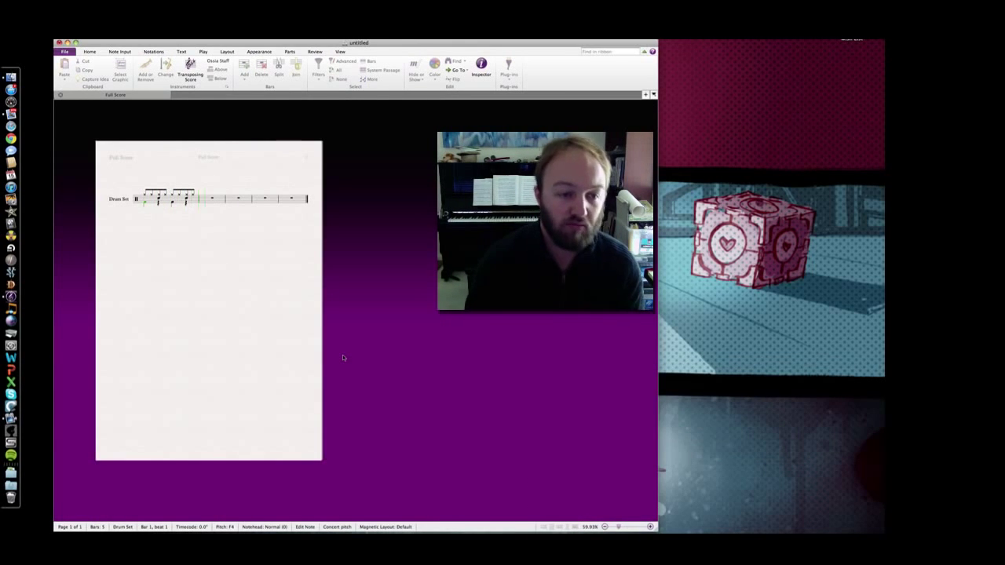
key(Escape)
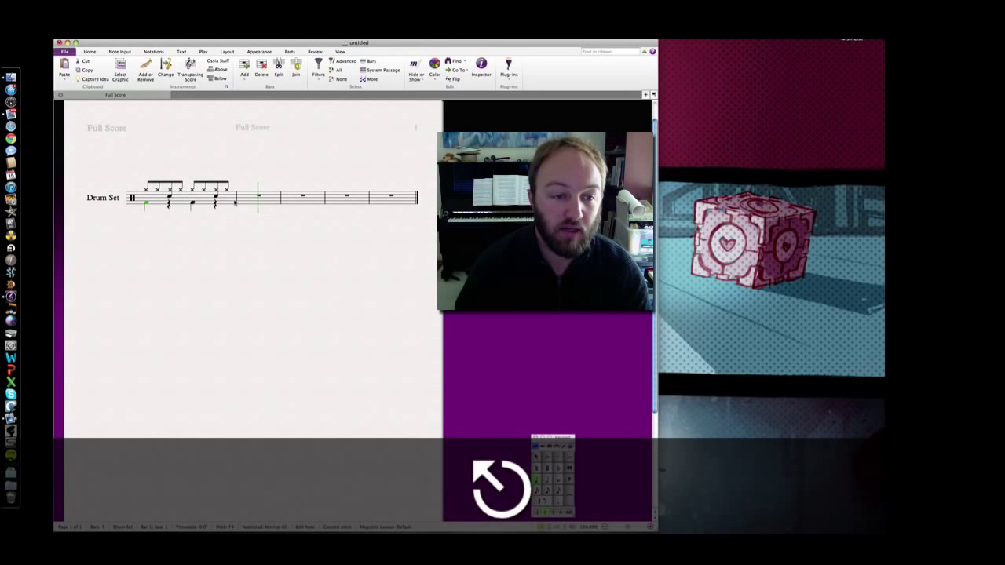
Repeat the whole of bar 1, with both voices, into bar 2 and clear the selection
click(234, 202)
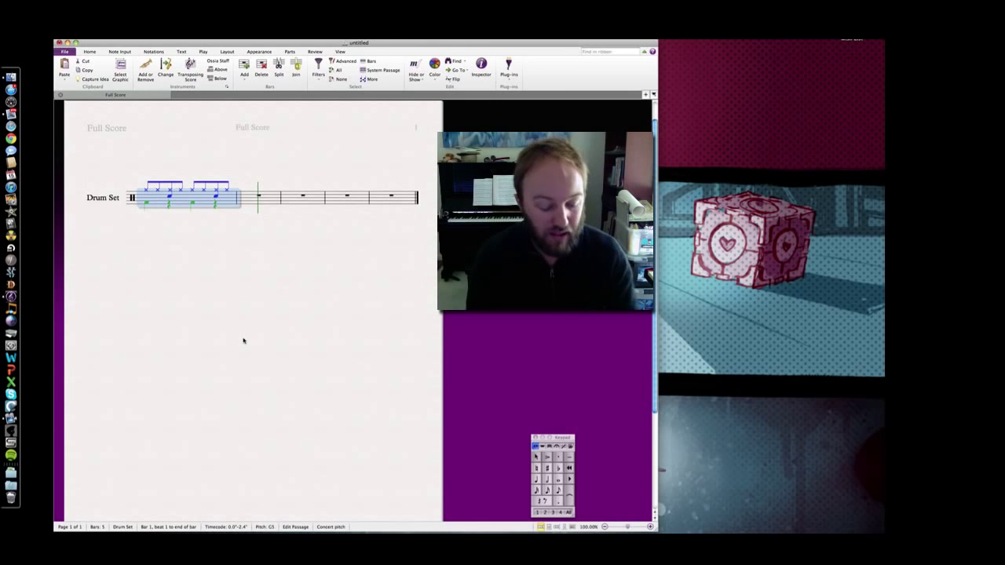
key(r)
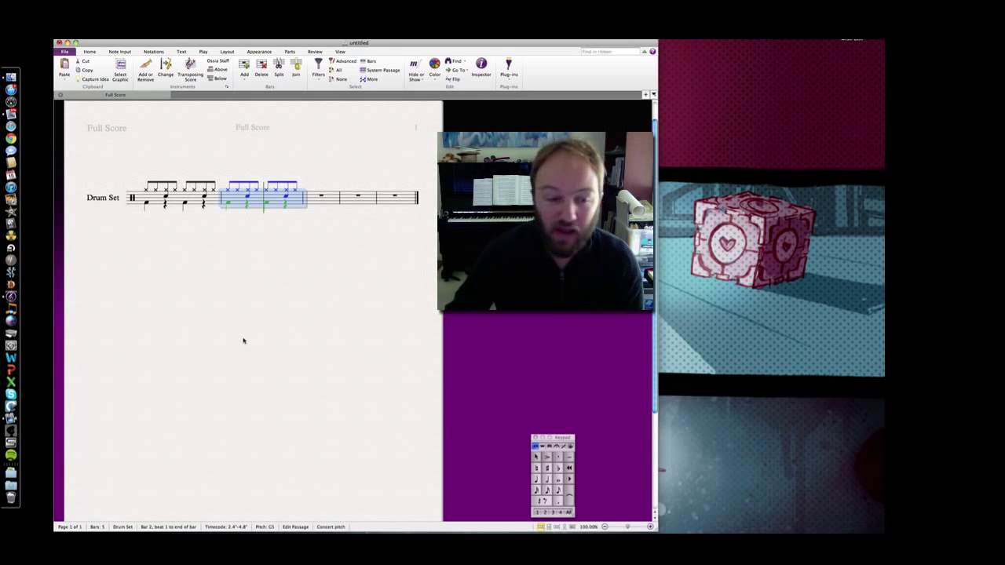
click(243, 341)
Repeat bars 1 and 2 together as one passage into bars 3 and 4, and clear the selection
click(216, 197)
shift+click(236, 198)
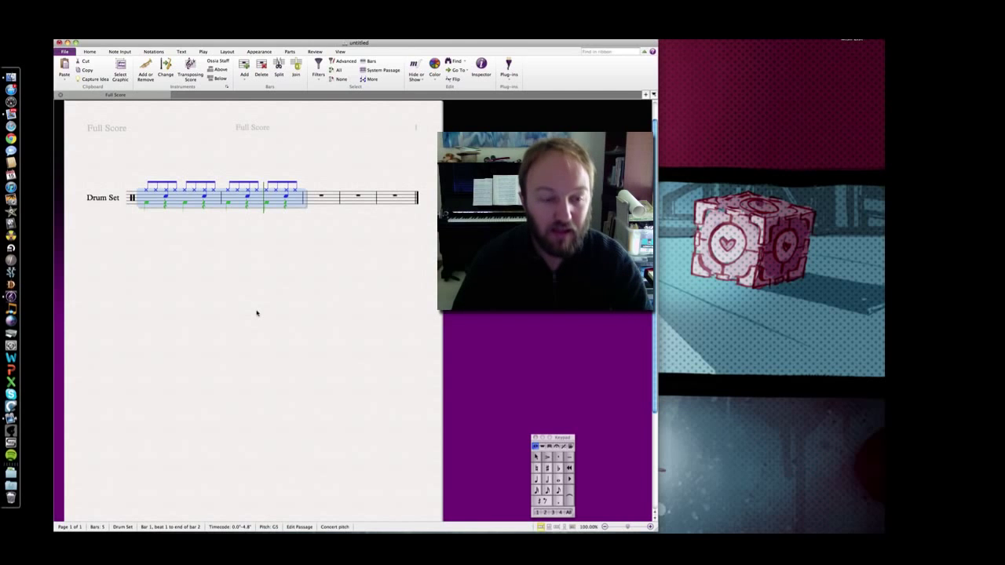
key(r)
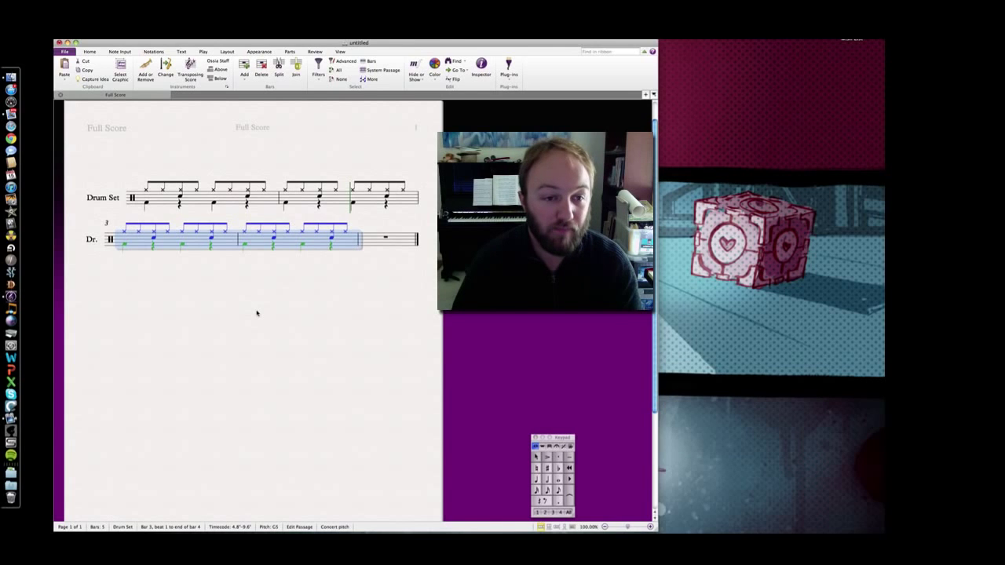
click(256, 314)
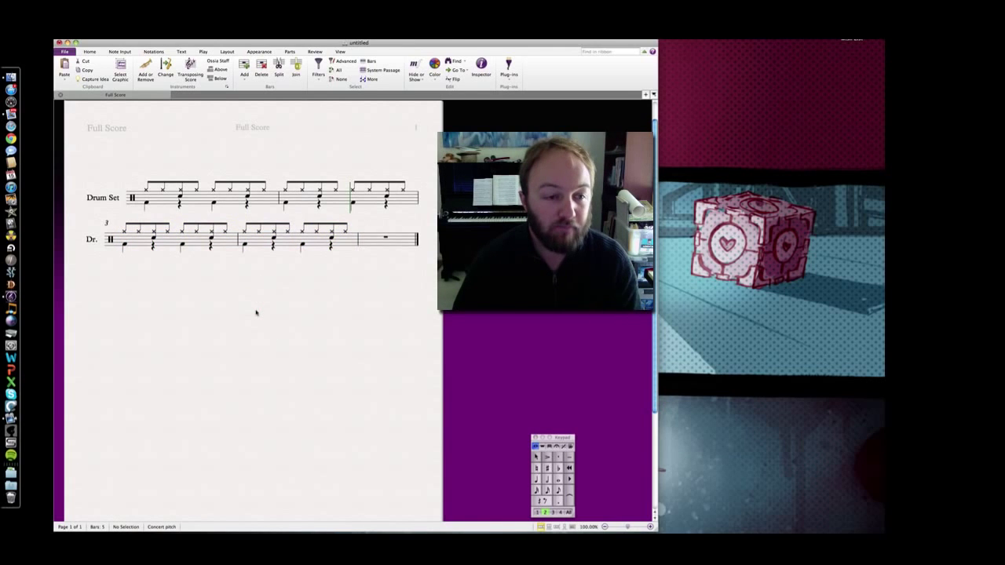